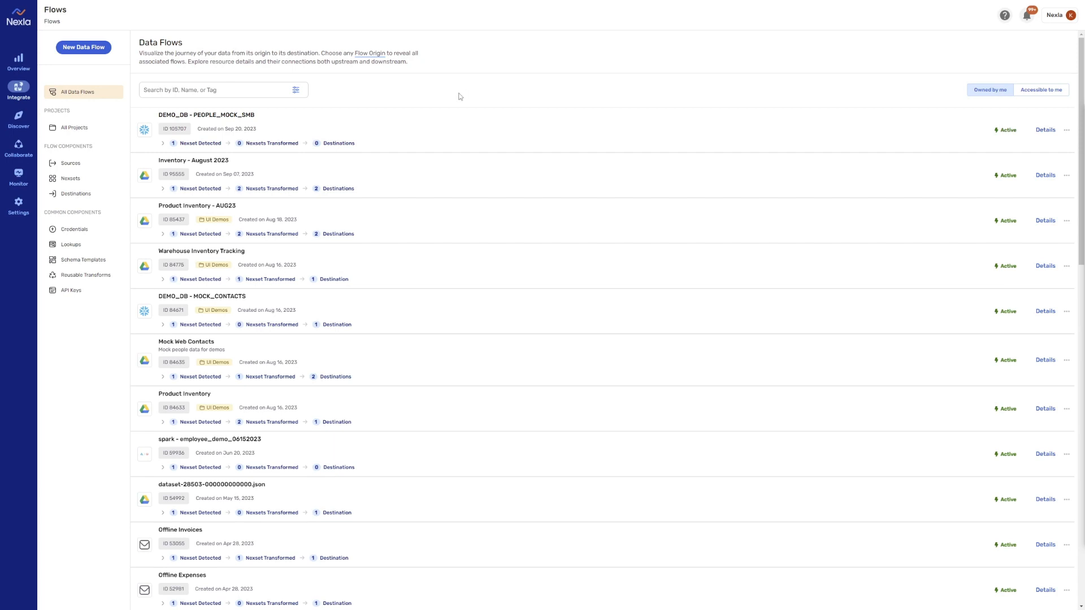
Expand the DEMO_DB - PEOPLE_MOCK_SMB flow and start a new nexset from its detected nexset
left_click(388, 134)
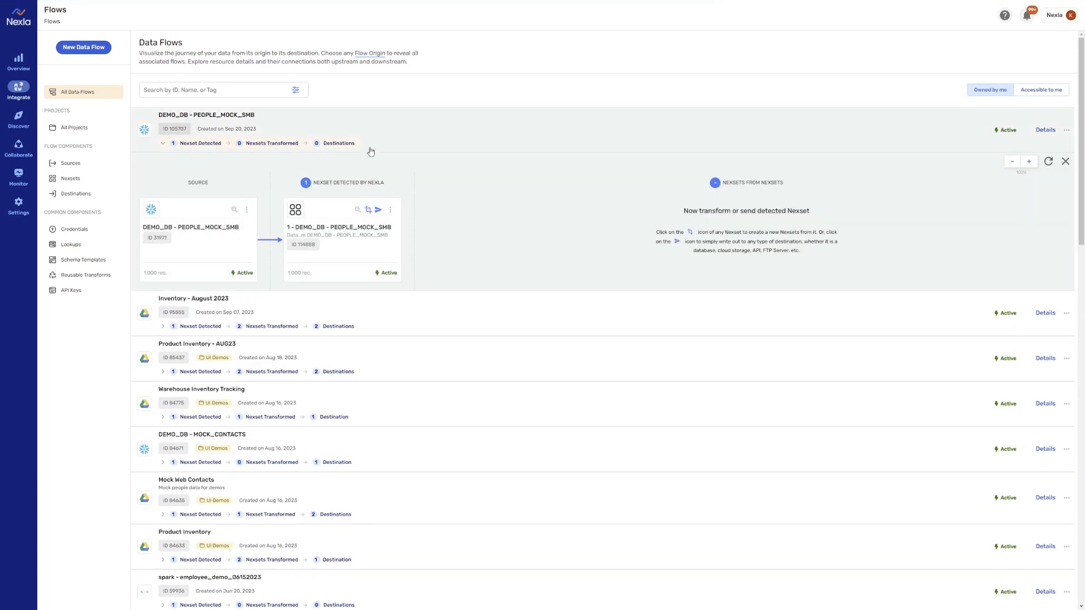
left_click(367, 211)
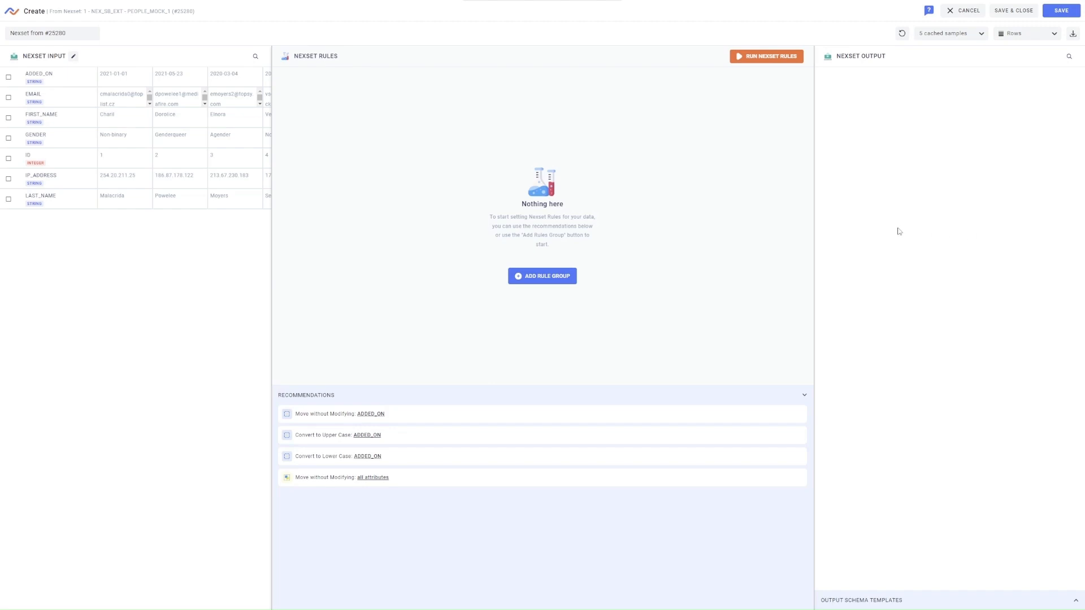
Resize the Output and Input panes so all five samples show side by side, then open the sample-count choice
left_click_drag(813, 236, 715, 236)
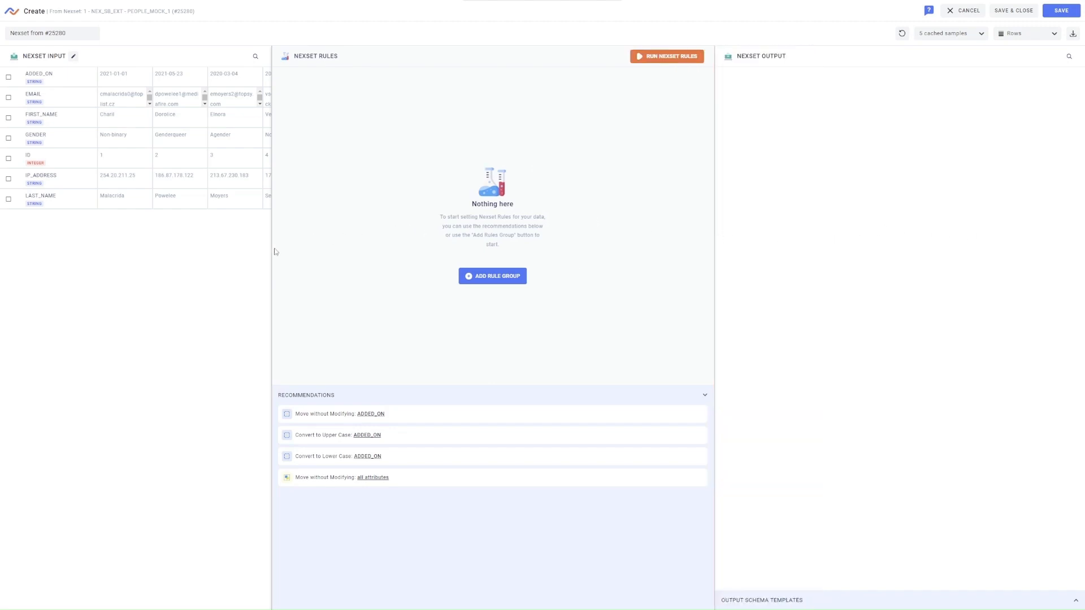
left_click_drag(272, 250, 413, 257)
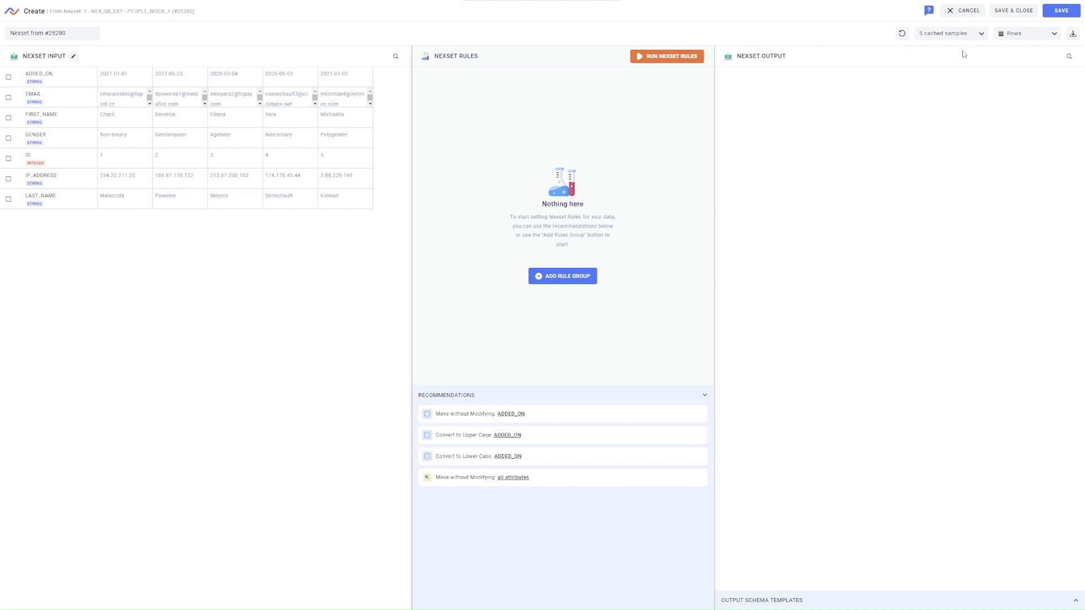
left_click(982, 35)
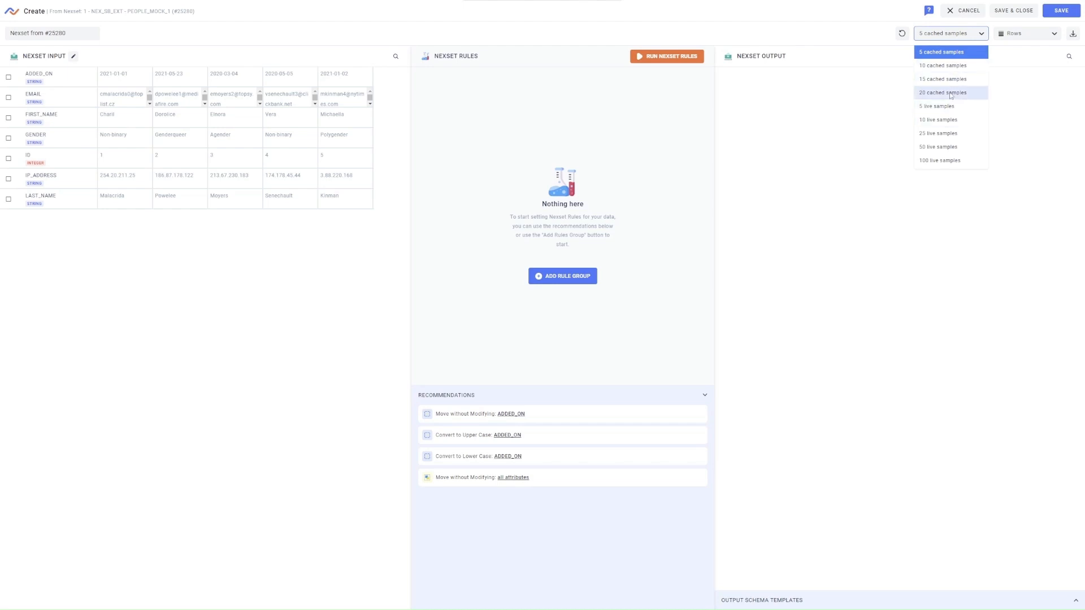
Preview 10 cached samples, viewing attributes as JSON briefly before returning to Attributes as Rows
left_click(944, 66)
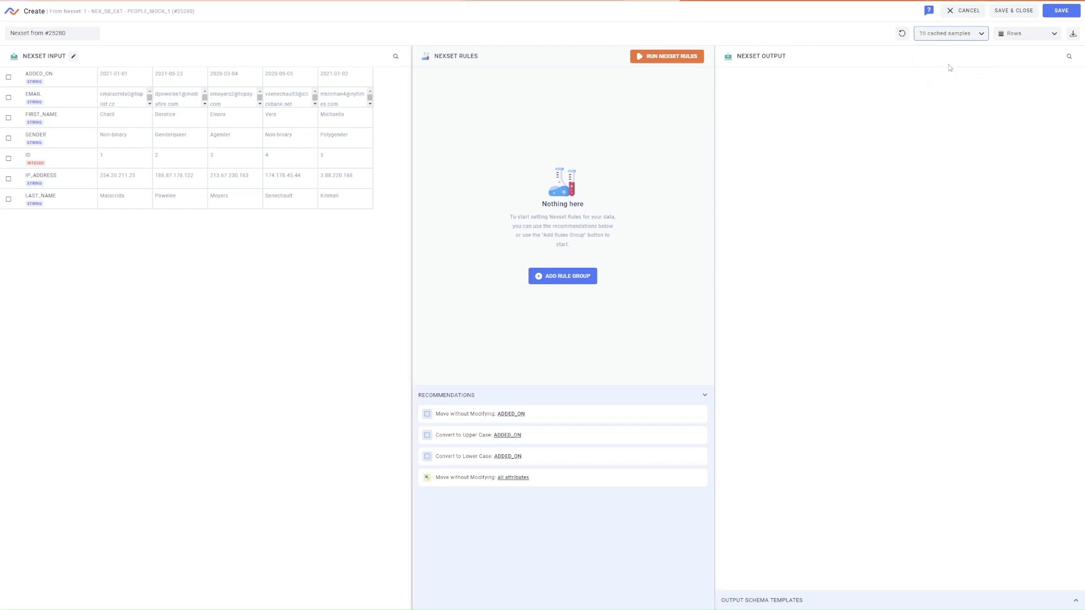
left_click(1054, 35)
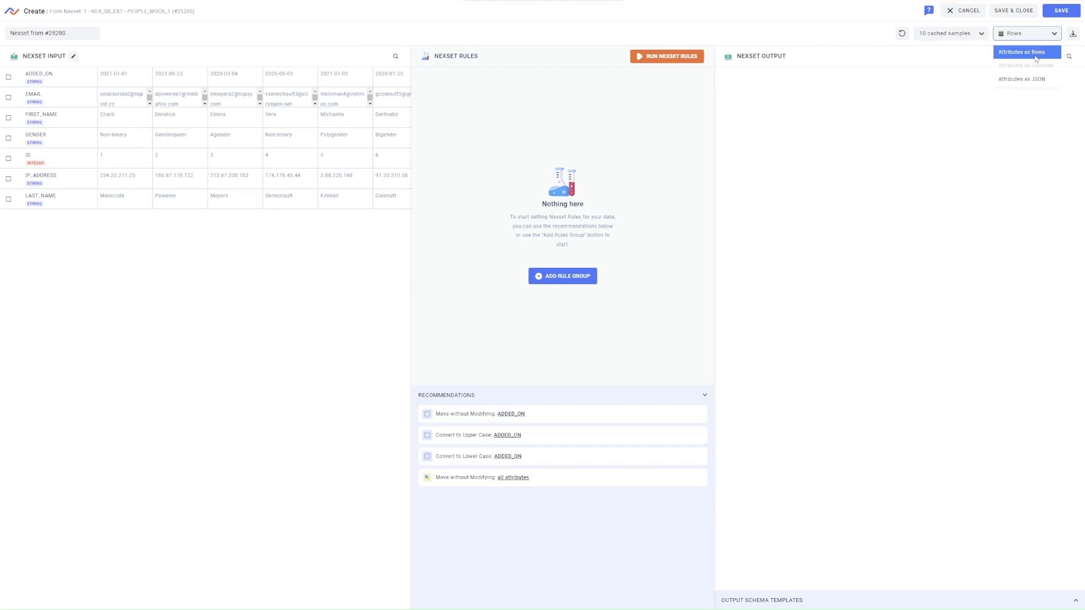
left_click(1028, 83)
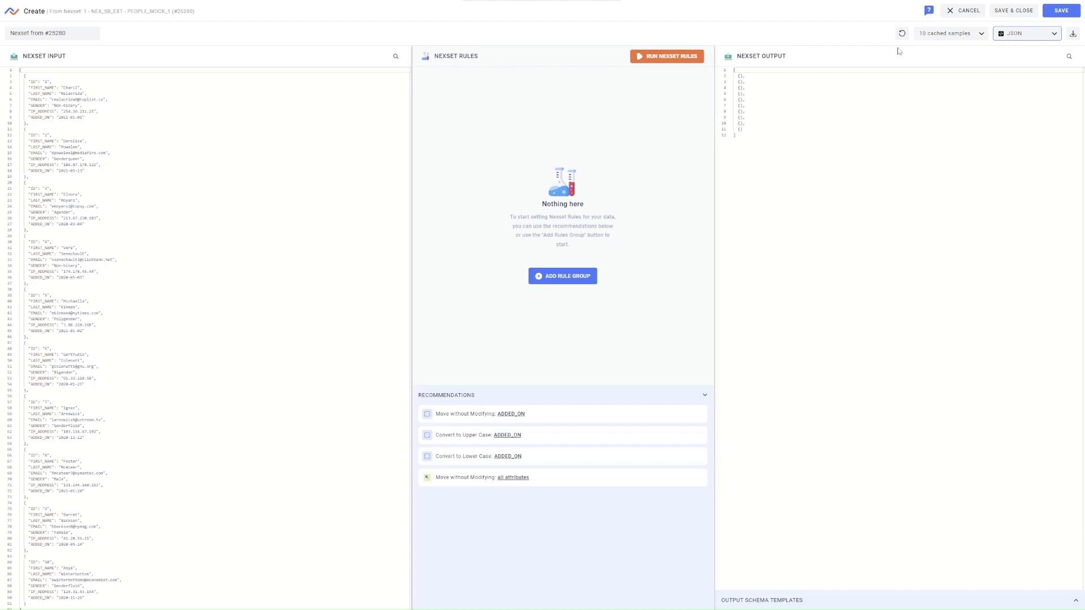
left_click(1048, 35)
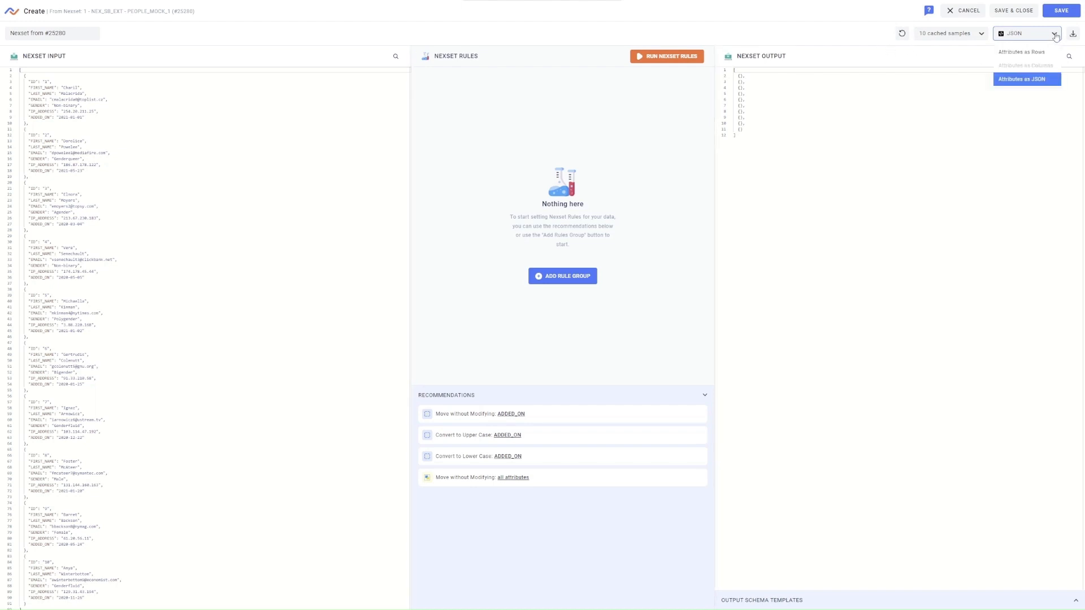
left_click(1017, 51)
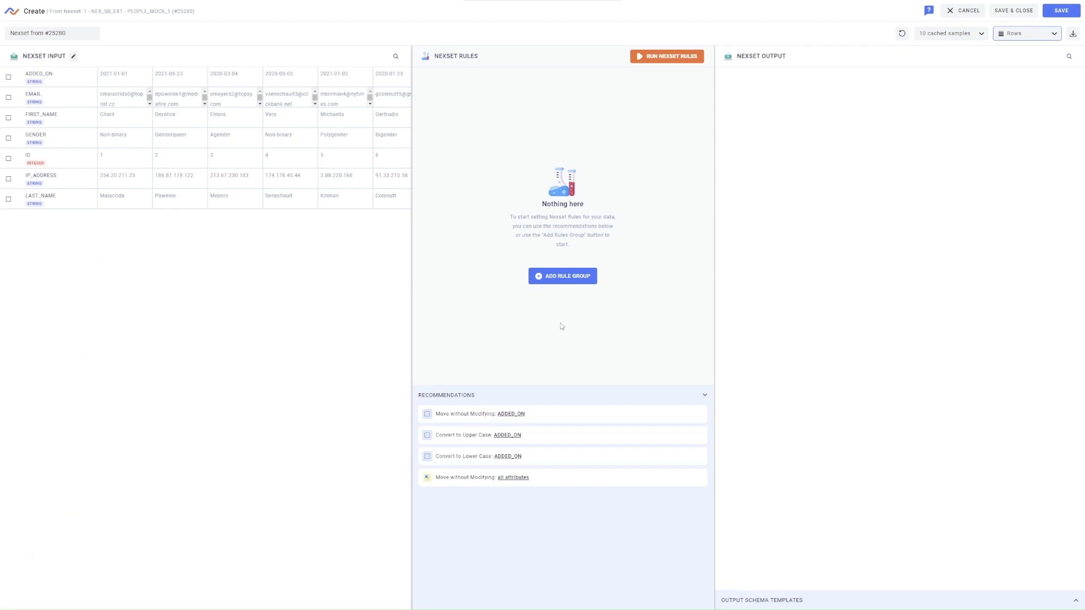
left_click(569, 283)
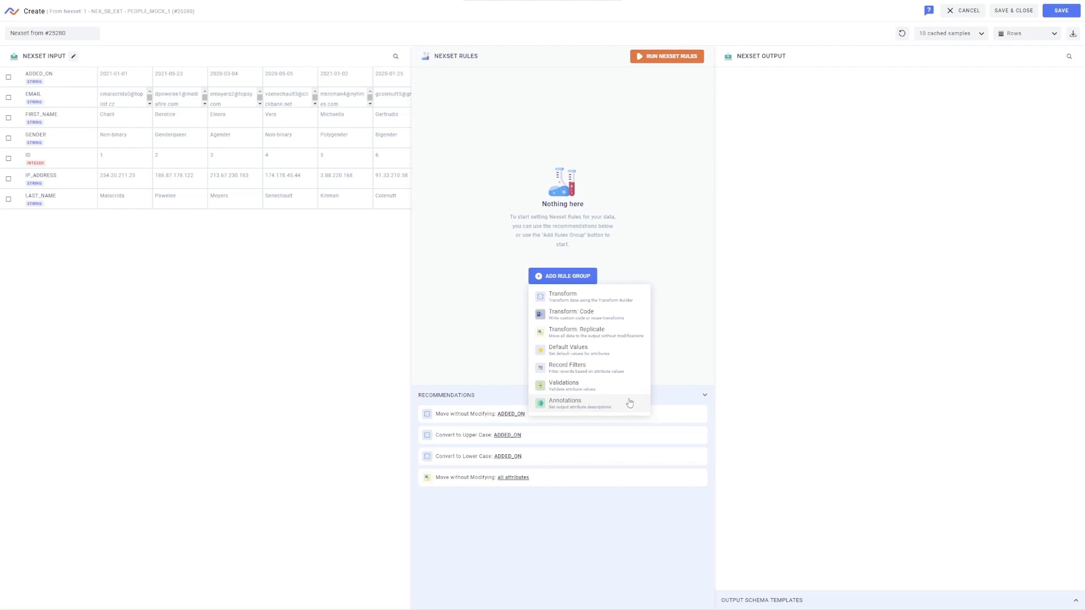
left_click(654, 263)
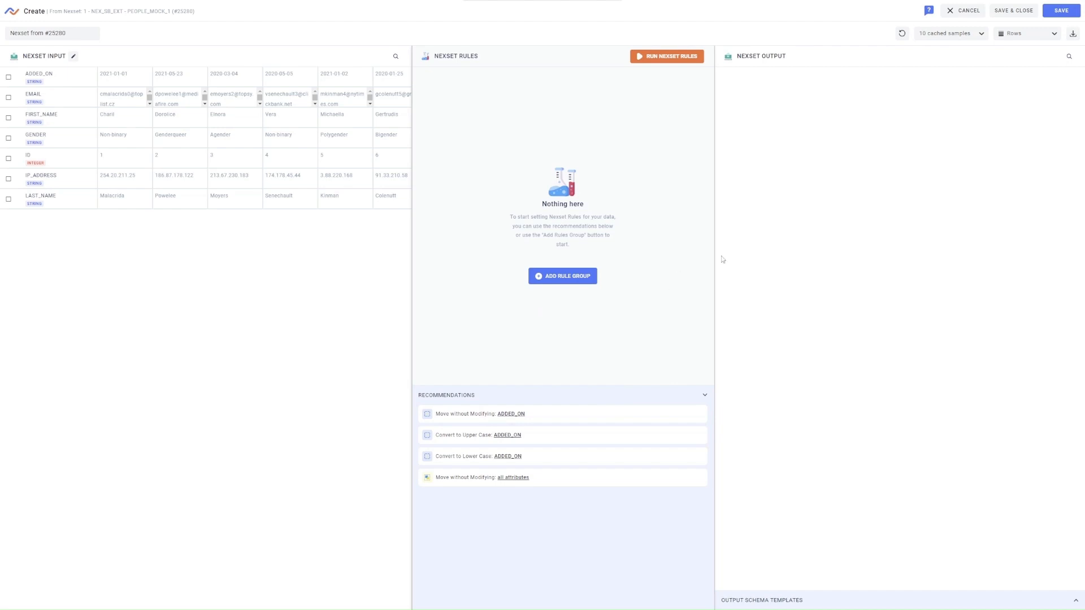
left_click(929, 10)
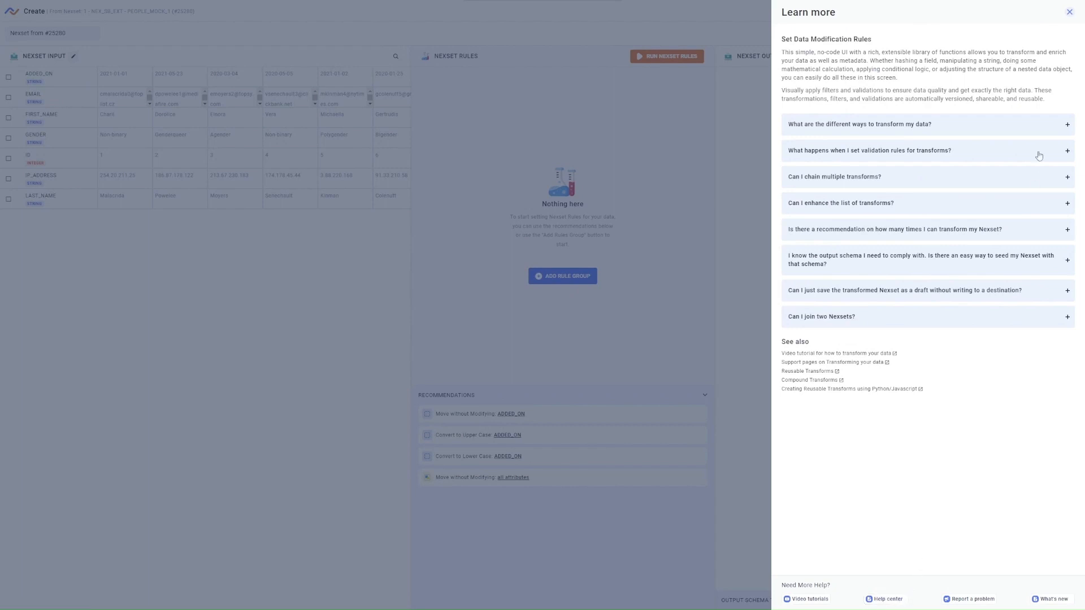
left_click(1070, 12)
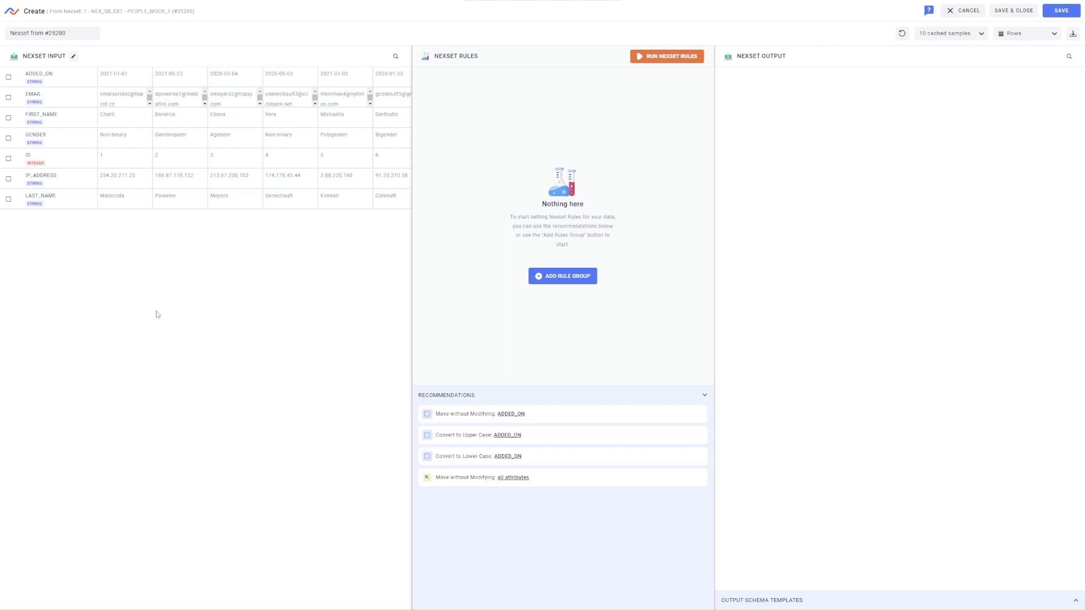
Pick only IP_ADDRESS, add the 'Move without Modifying: IP_ADDRESS' transform, and open it for editing
left_click(9, 200)
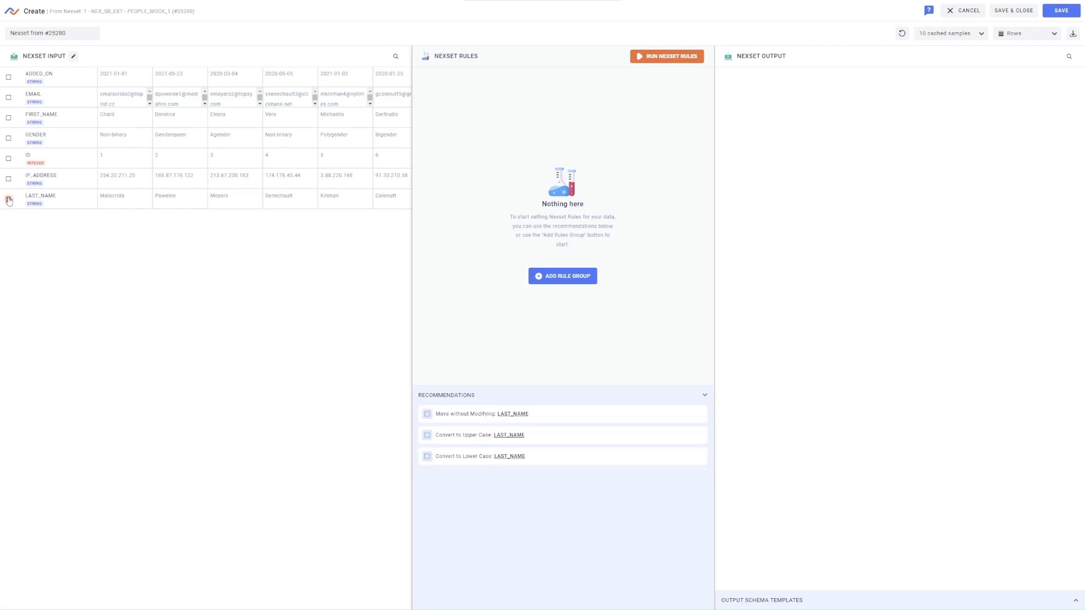
left_click(9, 180)
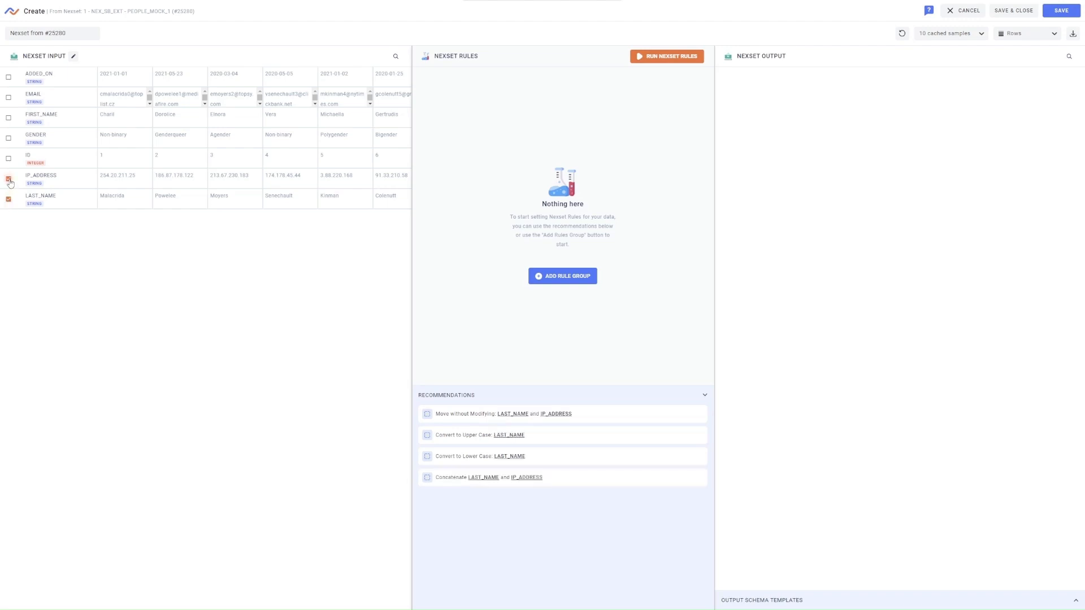
left_click(9, 200)
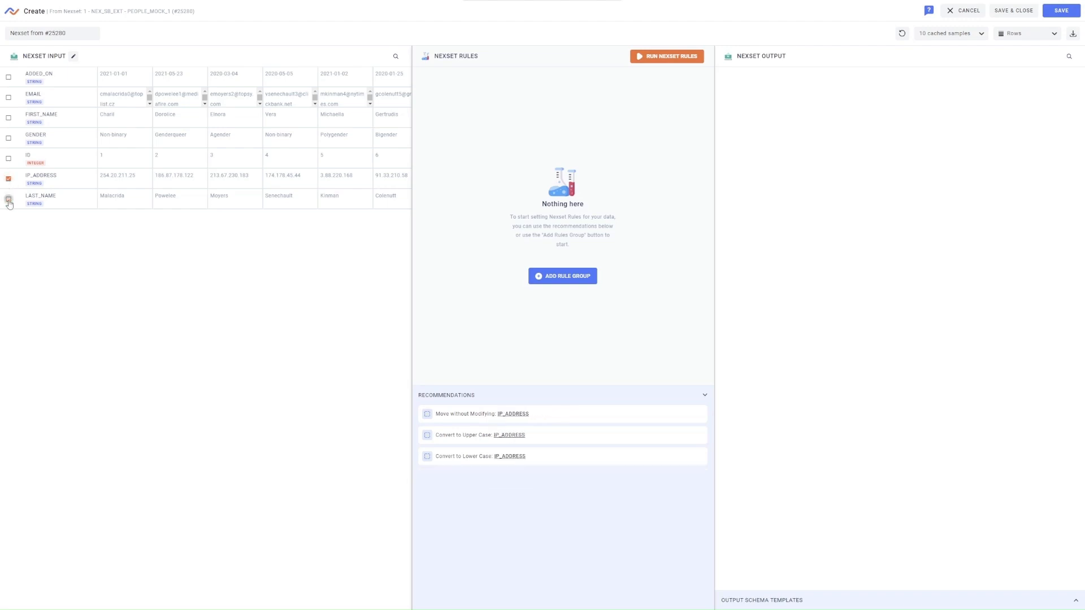
left_click(487, 419)
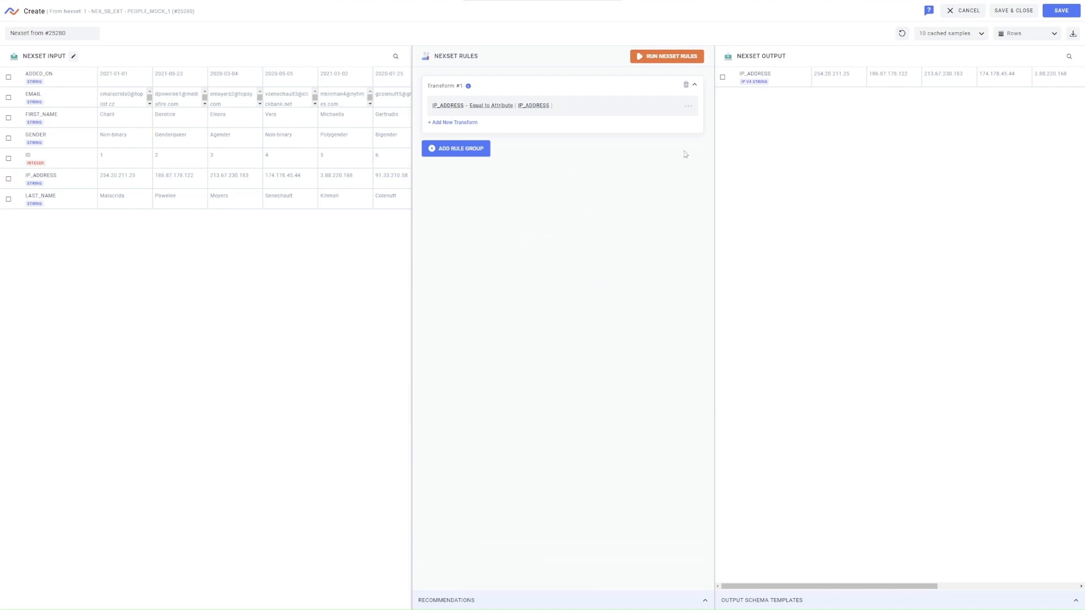
left_click(673, 107)
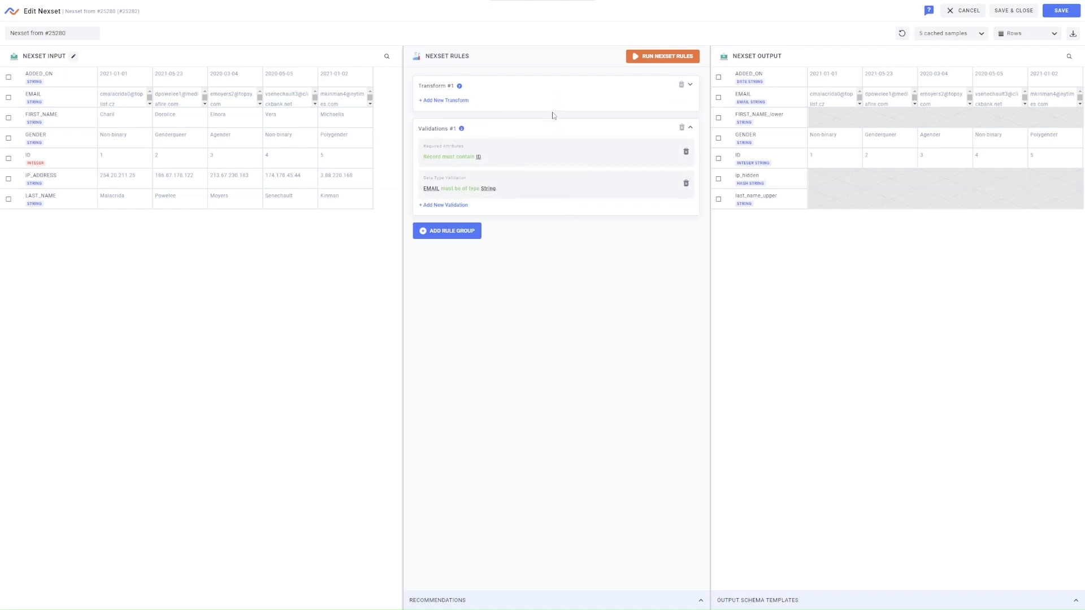
Expand Transform #1 to list its seven rules, collapsing and re-expanding it once
left_click(691, 86)
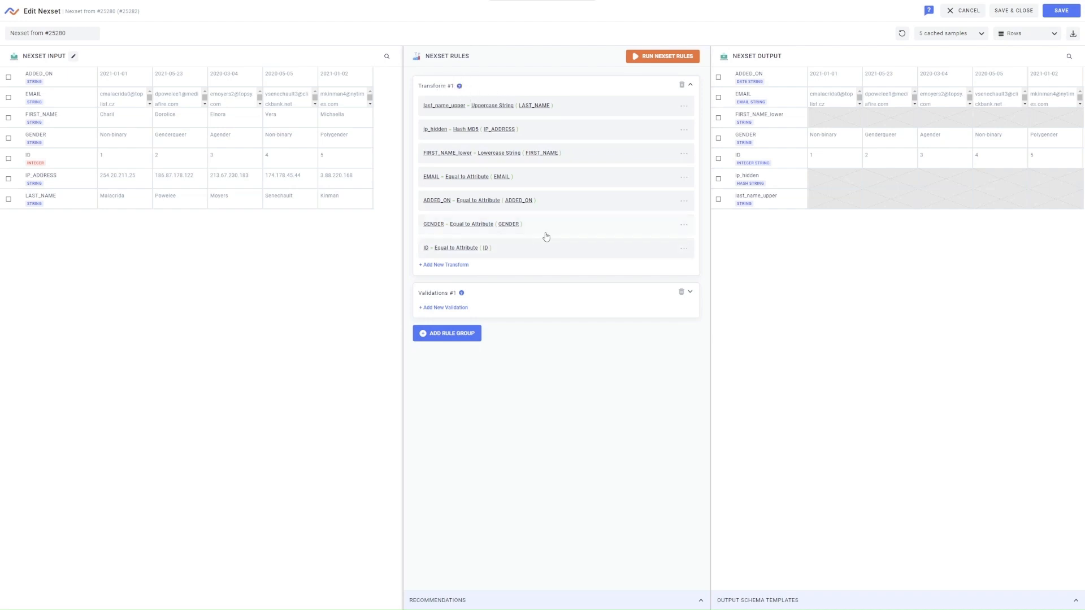
left_click(690, 86)
left_click(690, 85)
Move the EMAIL rule above FIRST_NAME_lower and run the nexset rules to refresh the output
left_click(684, 178)
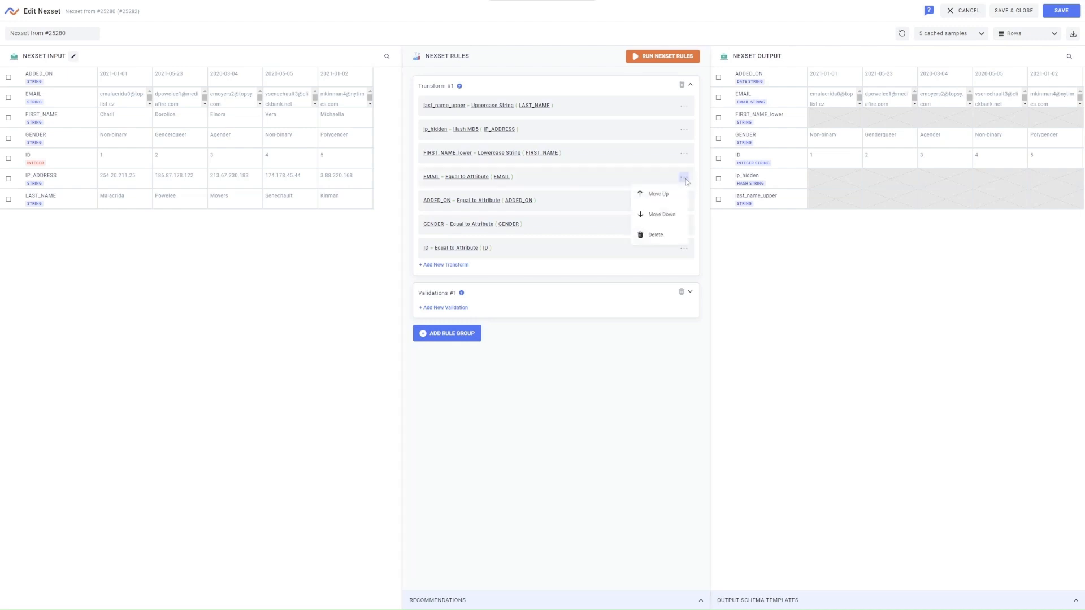
left_click(659, 194)
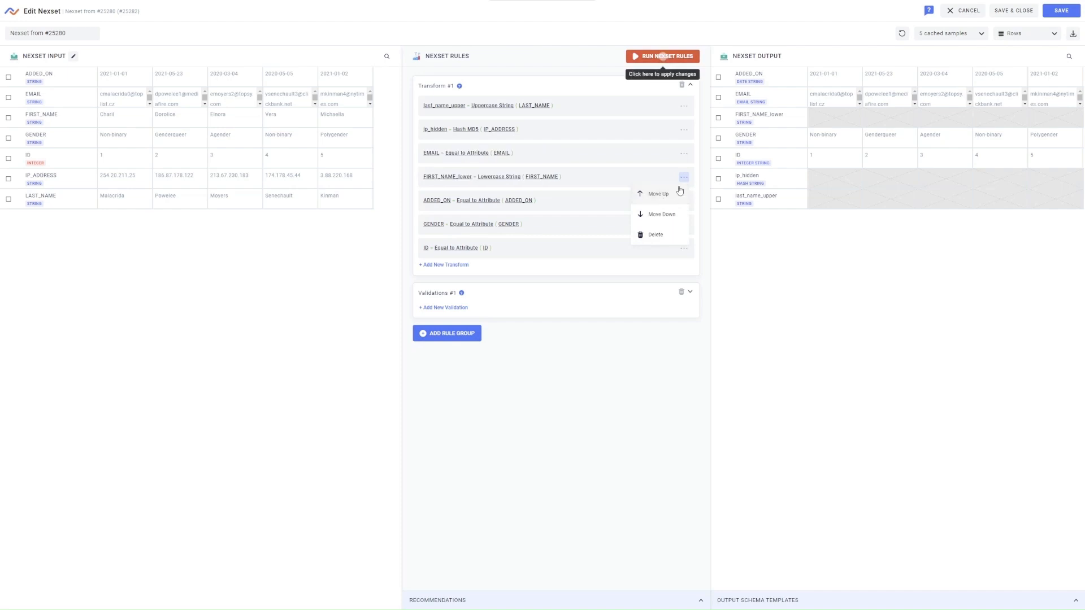
left_click(684, 158)
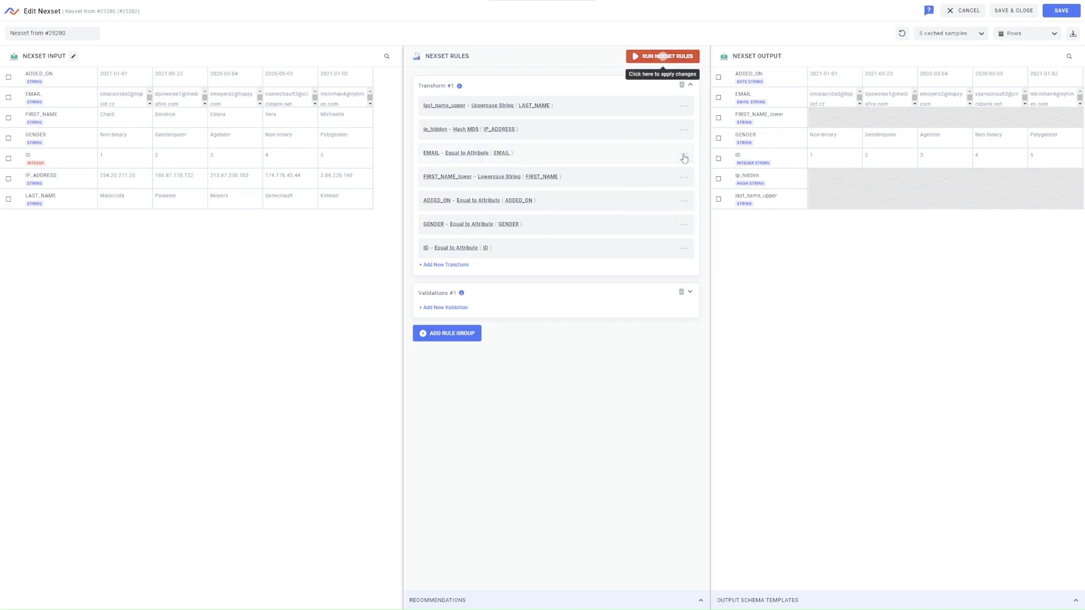
left_click(684, 158)
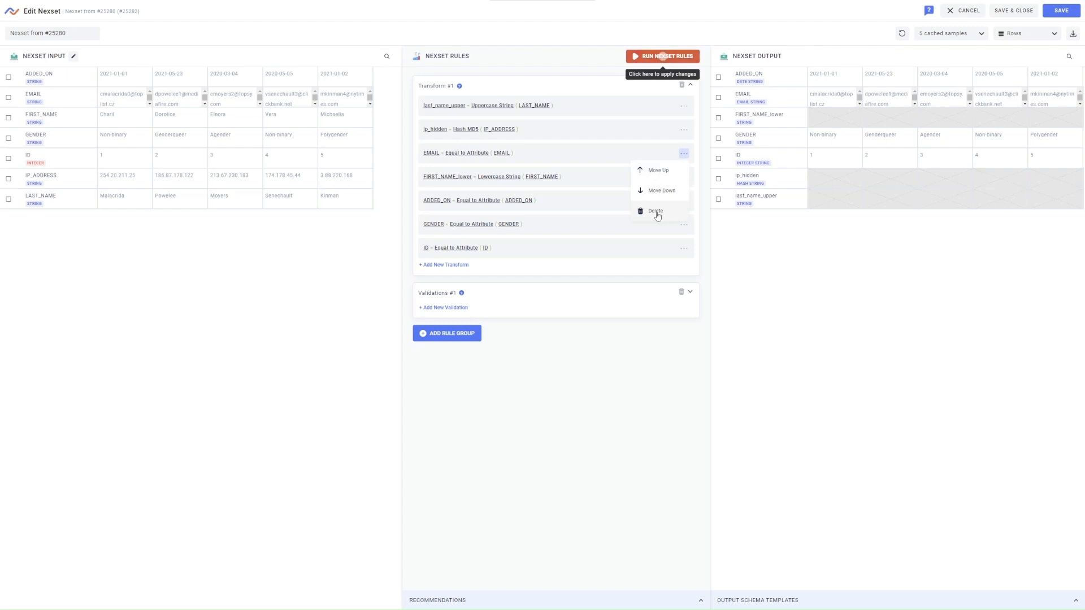
left_click(684, 153)
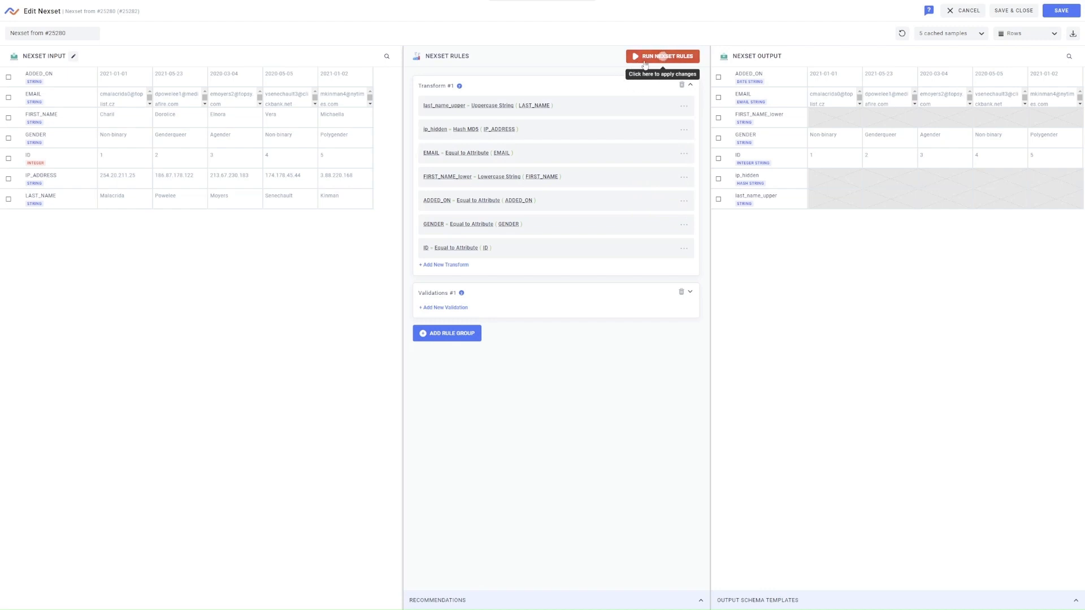
left_click(645, 63)
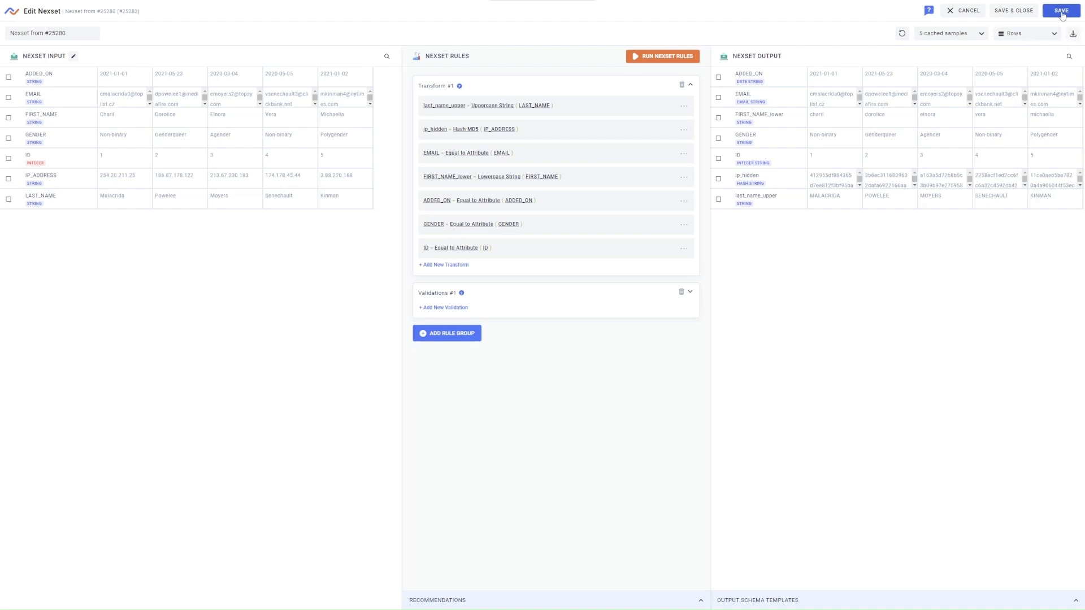
Save the Nexset with its reordered transform rules
left_click(1061, 11)
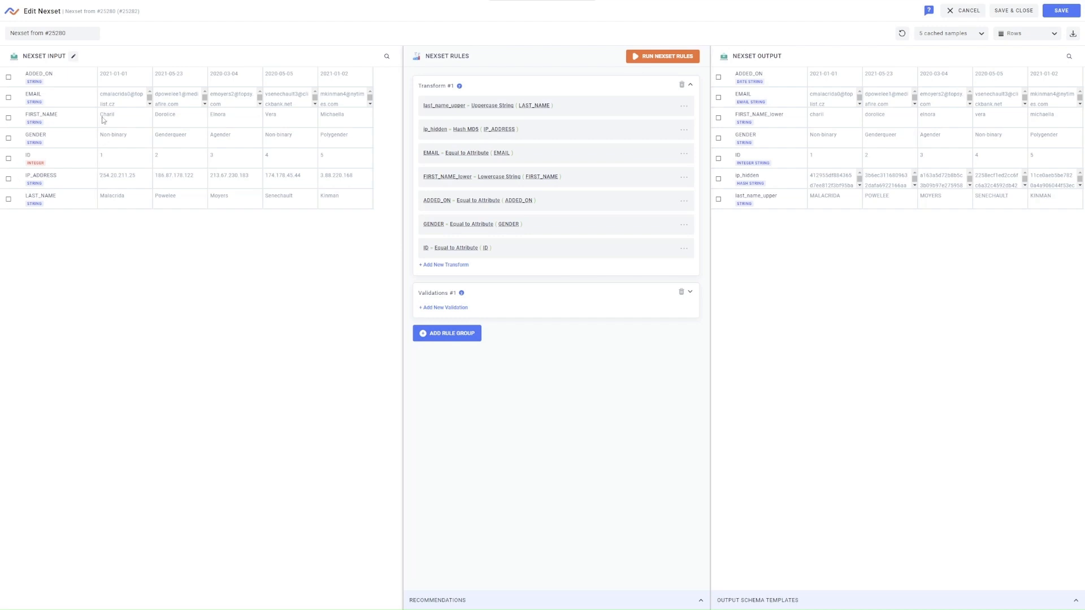
Edit the first sample record's ID to 20 in the JSON input and rerun the rules
left_click(73, 56)
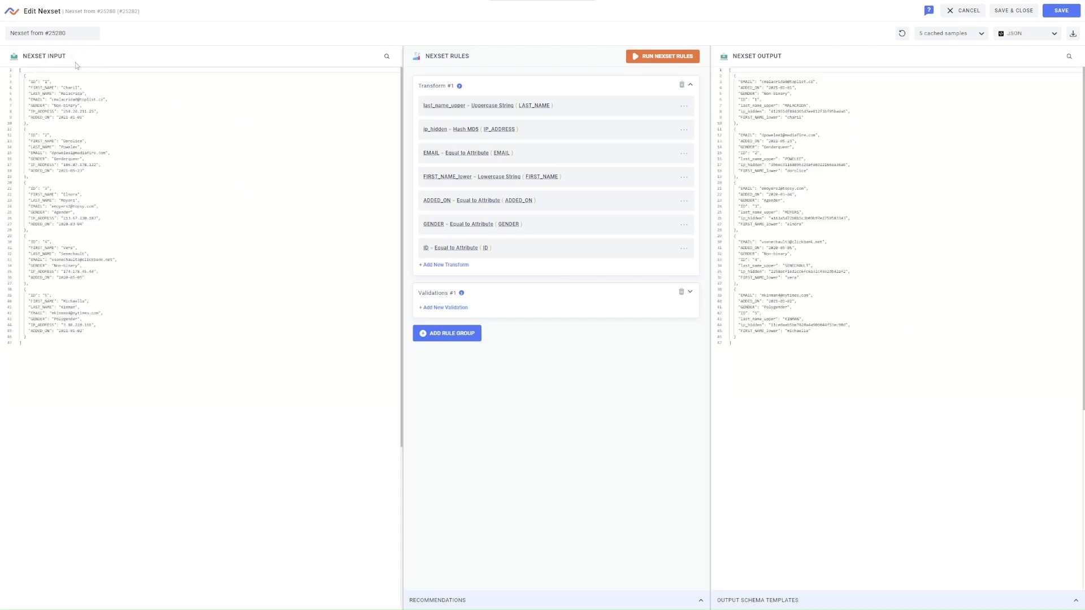
left_click(49, 83)
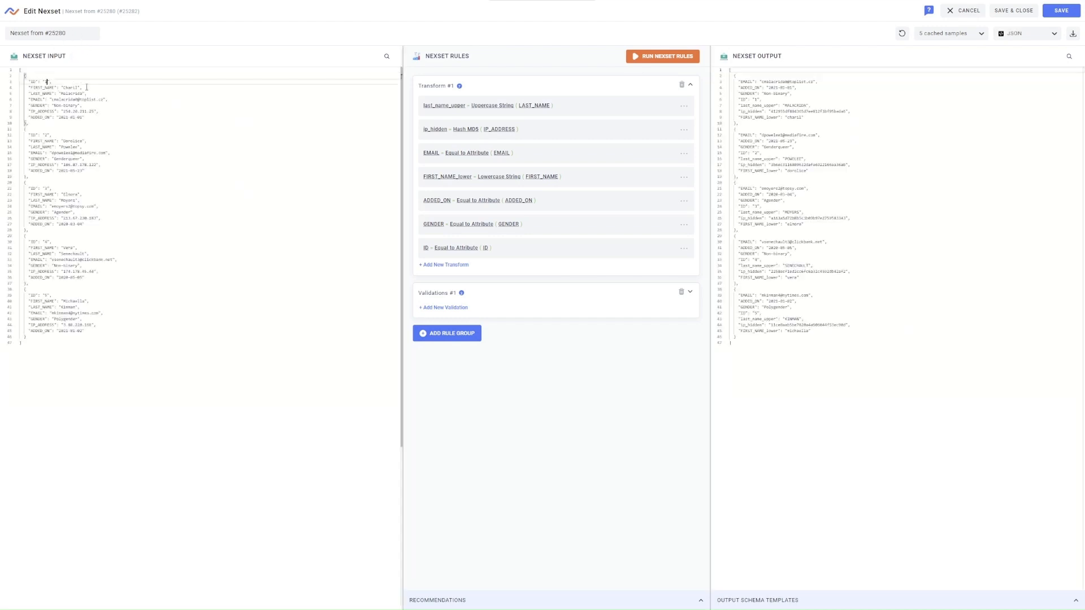
key("BackSpace")
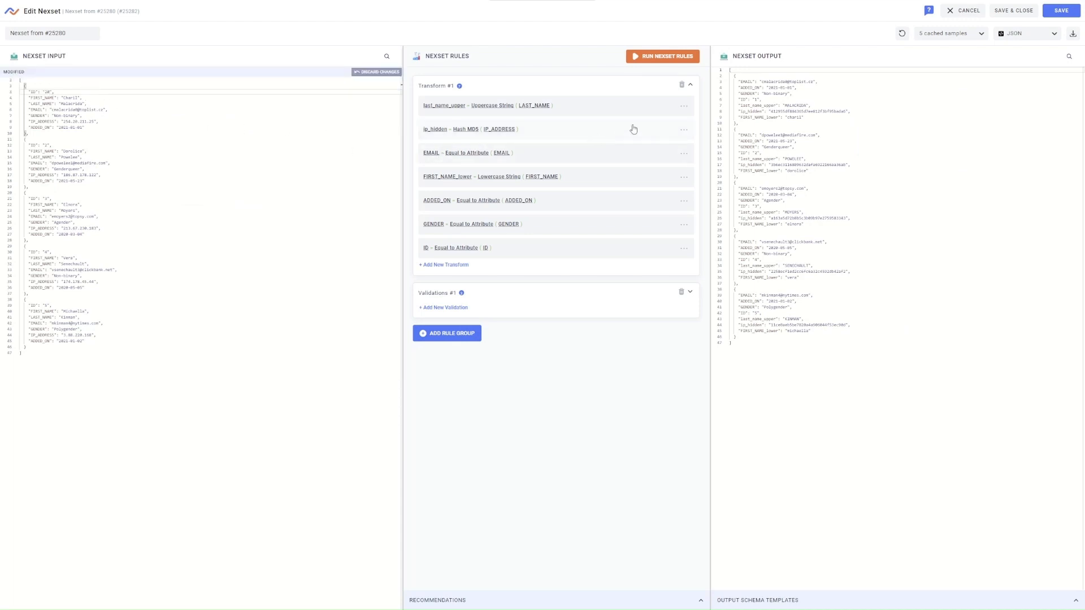
left_click(682, 57)
Discard the sample edits and switch the display back to Attributes as Rows
left_click(376, 73)
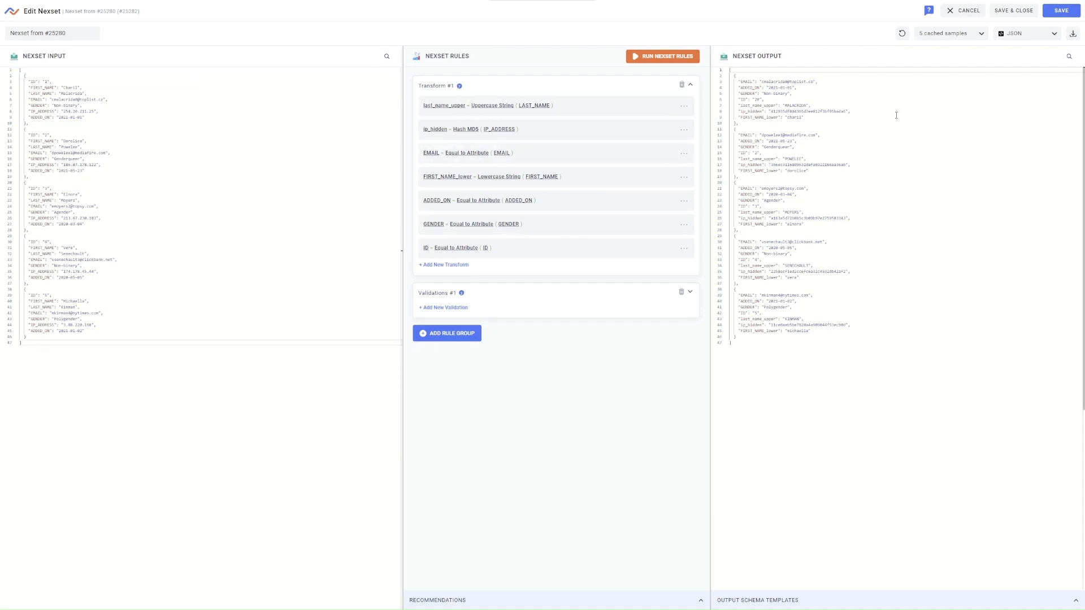
left_click(1030, 35)
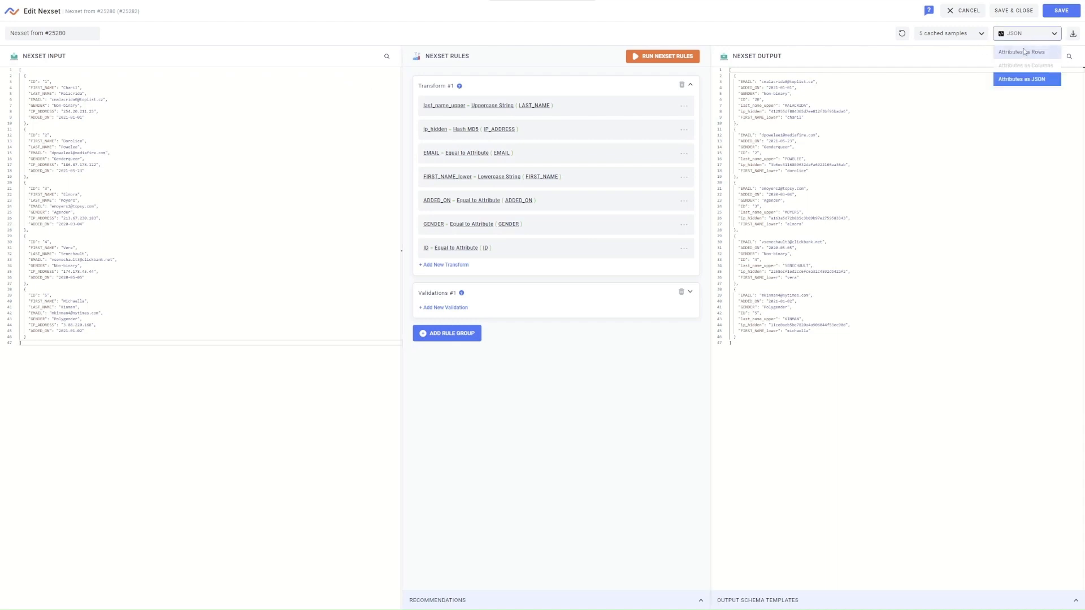
left_click(1025, 52)
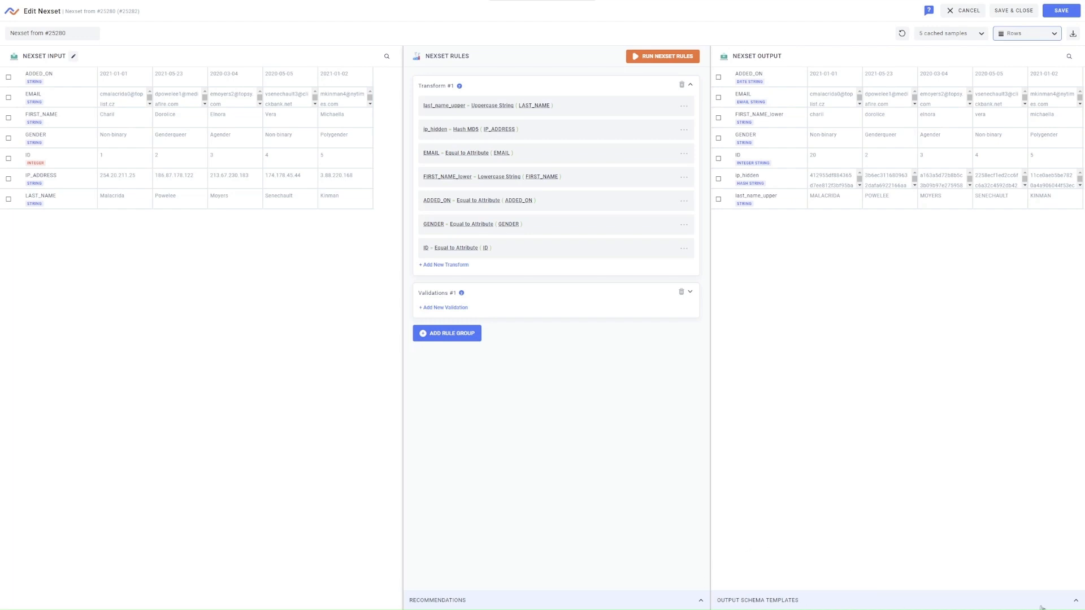
Select the FB Audience Schema output template
left_click(1076, 601)
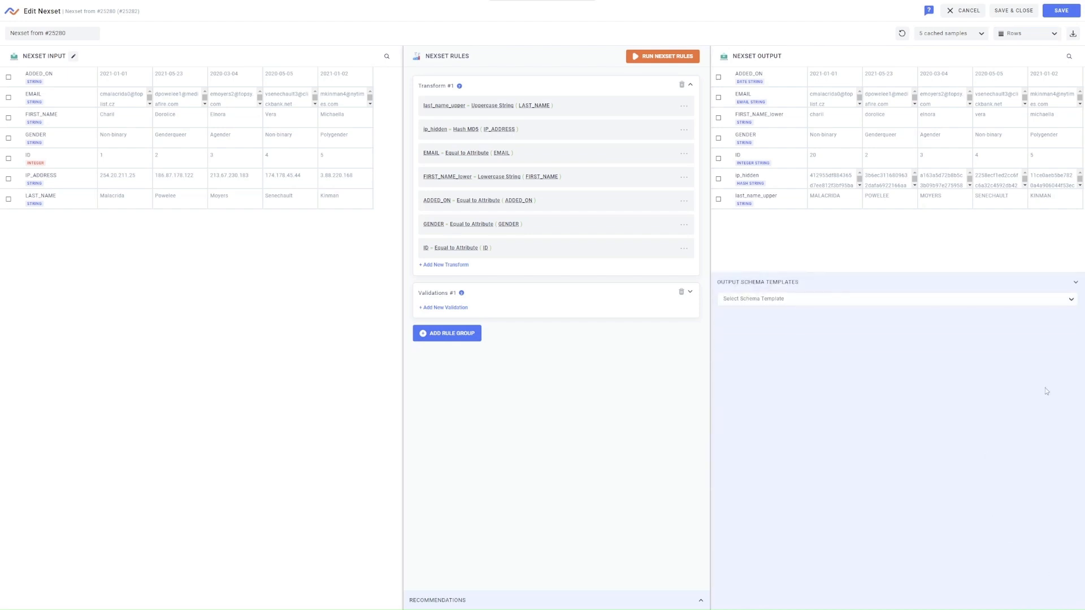
left_click(1068, 299)
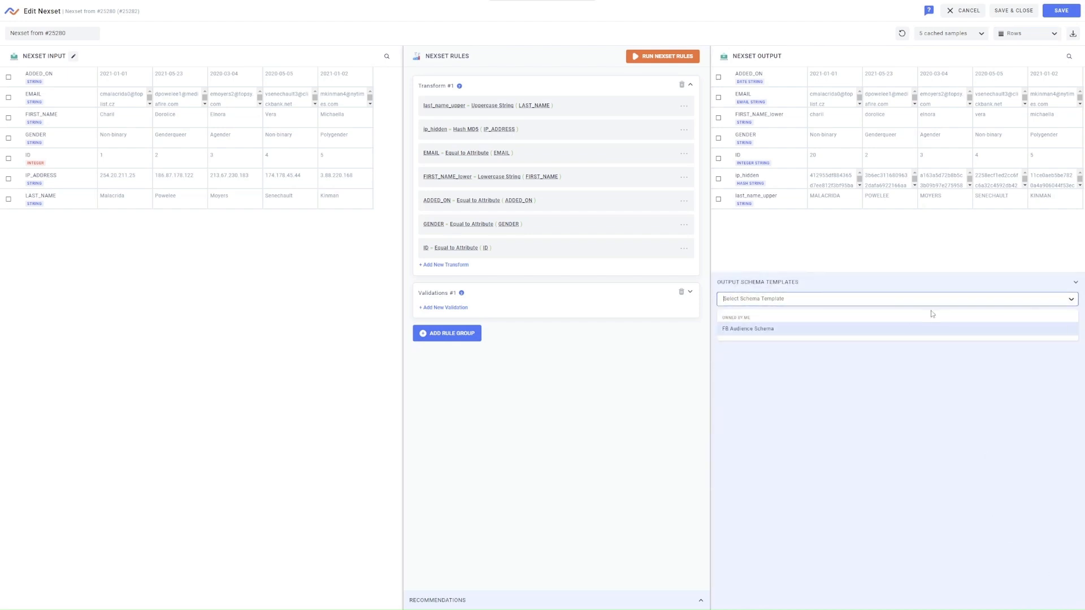
left_click(895, 333)
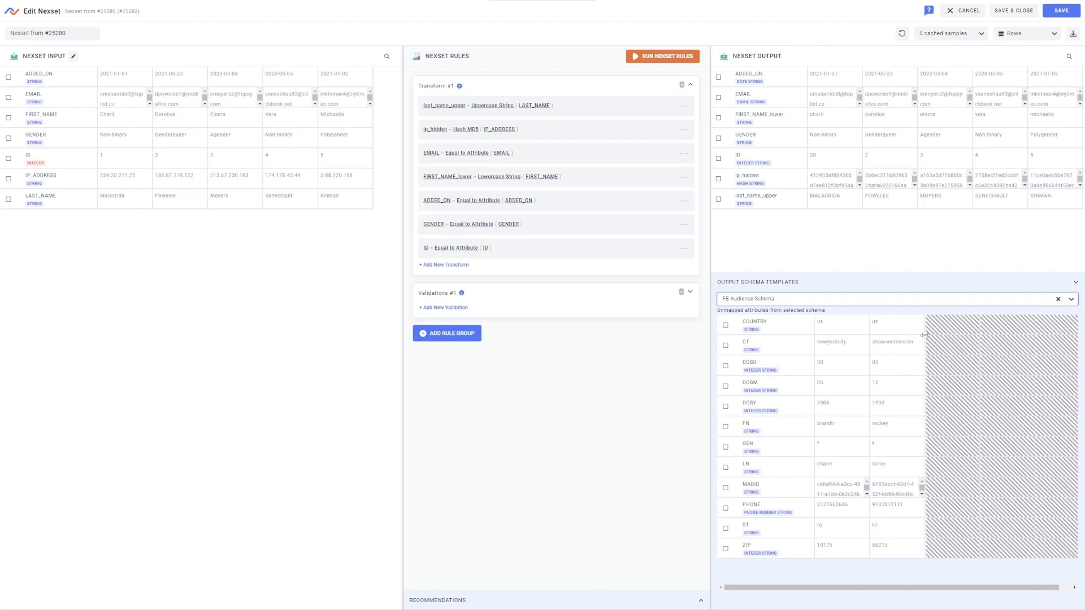
Add CT mapped from EMAIL and DOBY mapped from ID to the output
left_click(725, 346)
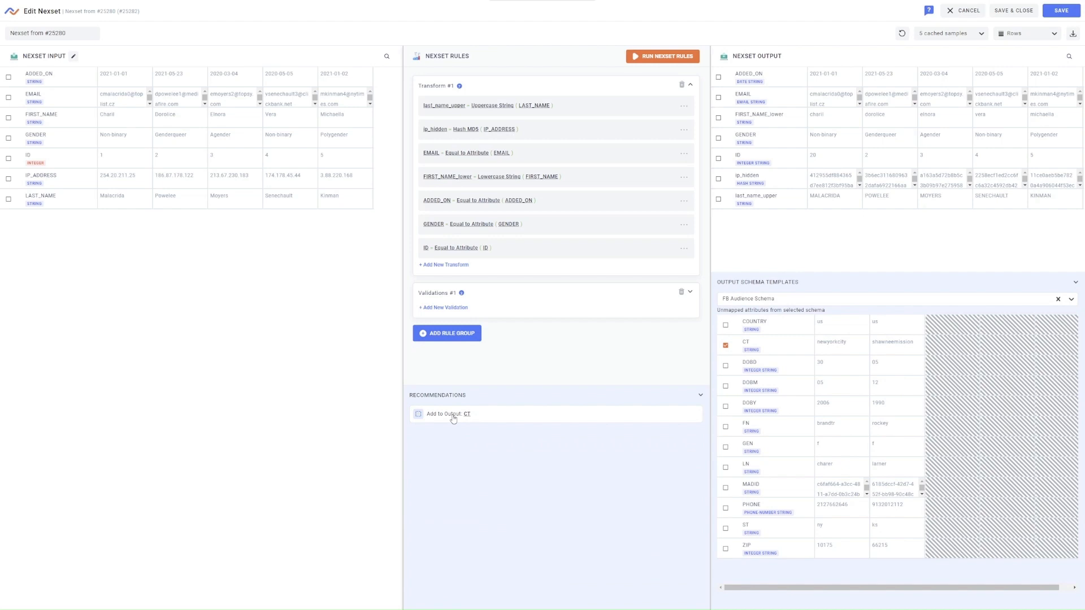
left_click(453, 418)
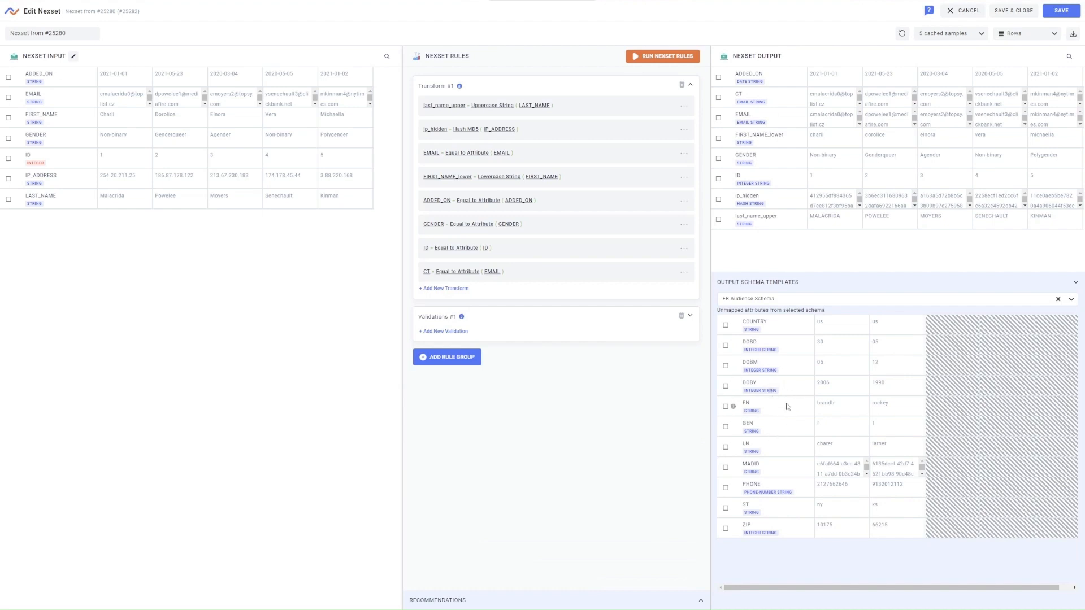
left_click(725, 386)
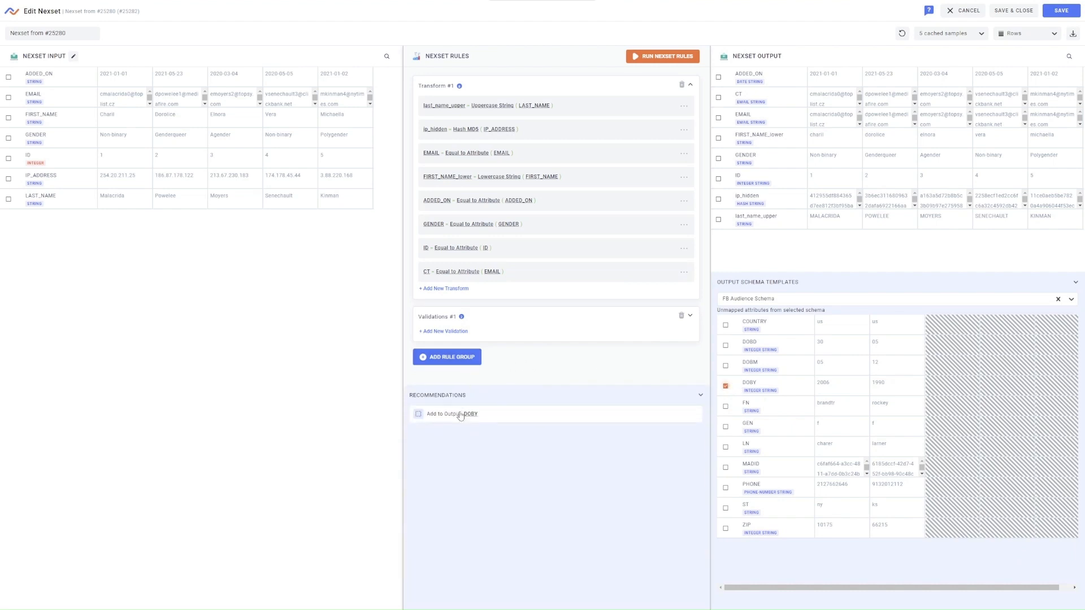
left_click(459, 419)
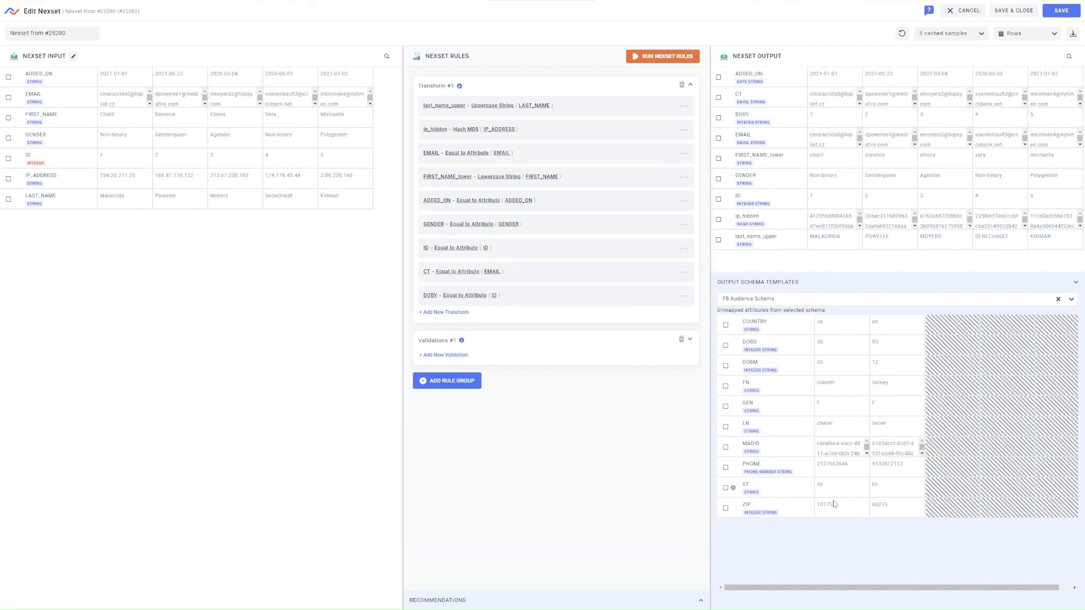